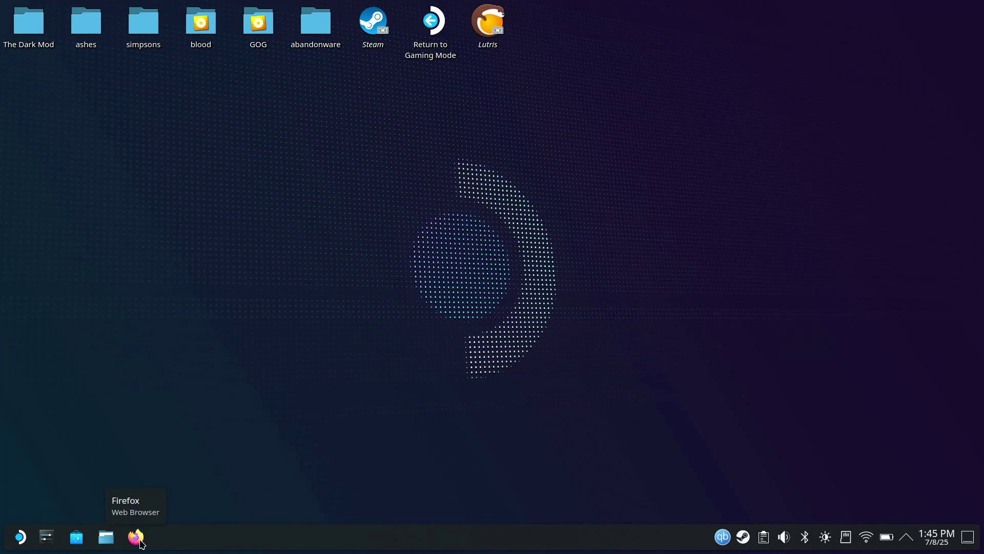
Open the F.E.A.R. Platinum download details on the GOG.com account page in Firefox.
click(136, 538)
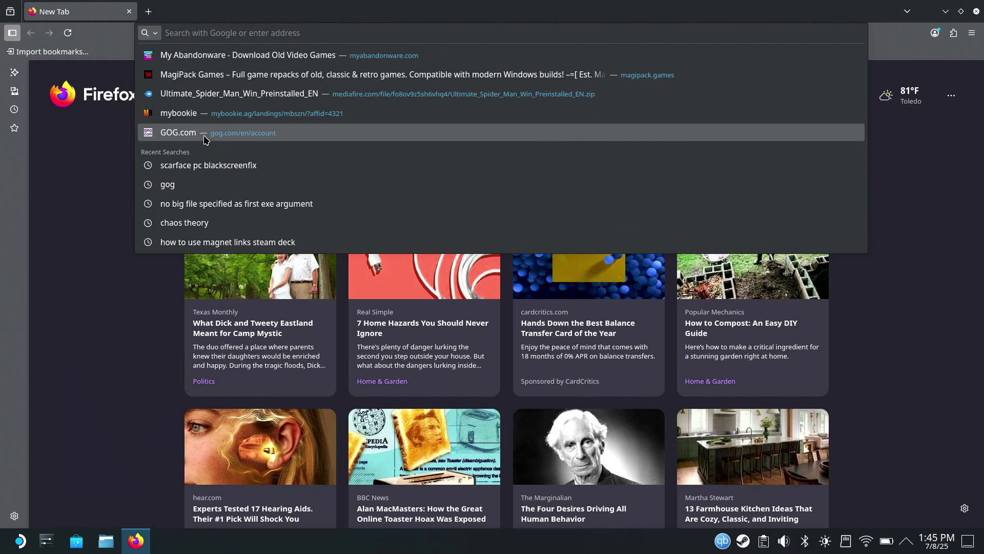
click(205, 133)
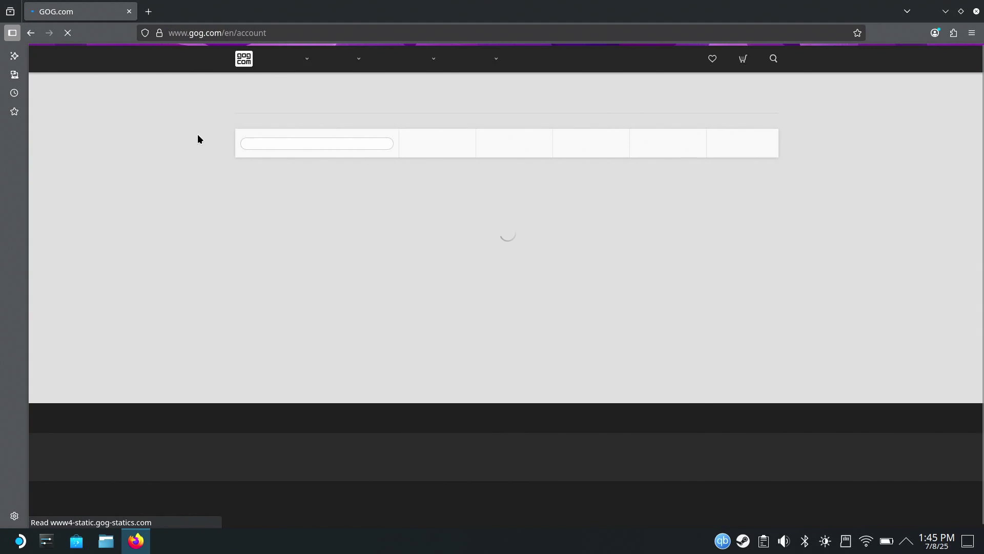
click(384, 223)
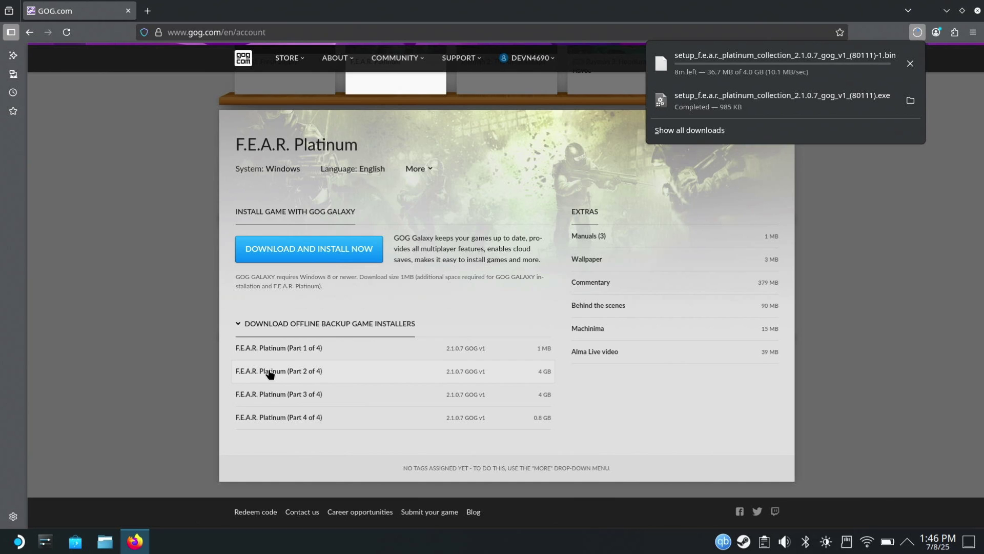
Start downloading the F.E.A.R. Platinum offline installer parts, then minimize Firefox.
click(277, 402)
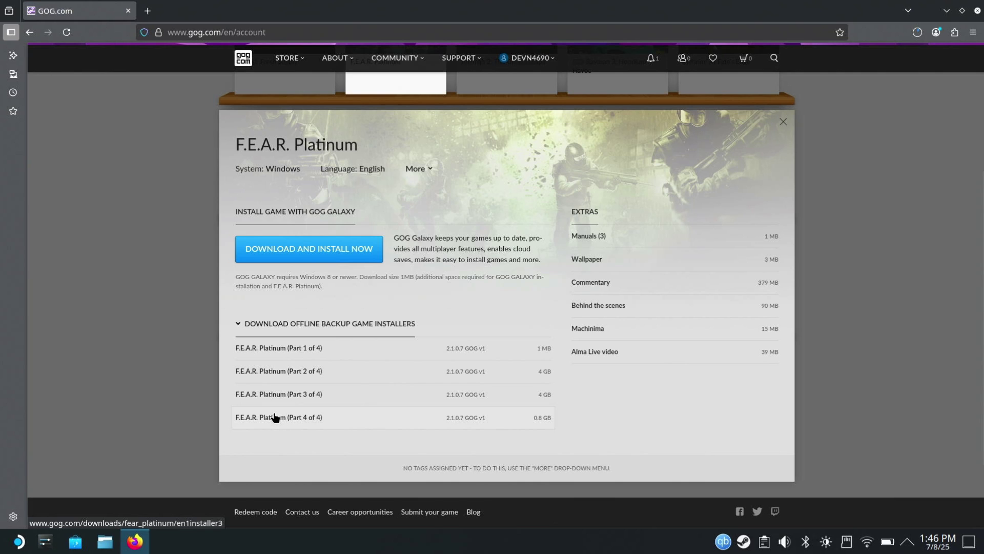
click(918, 33)
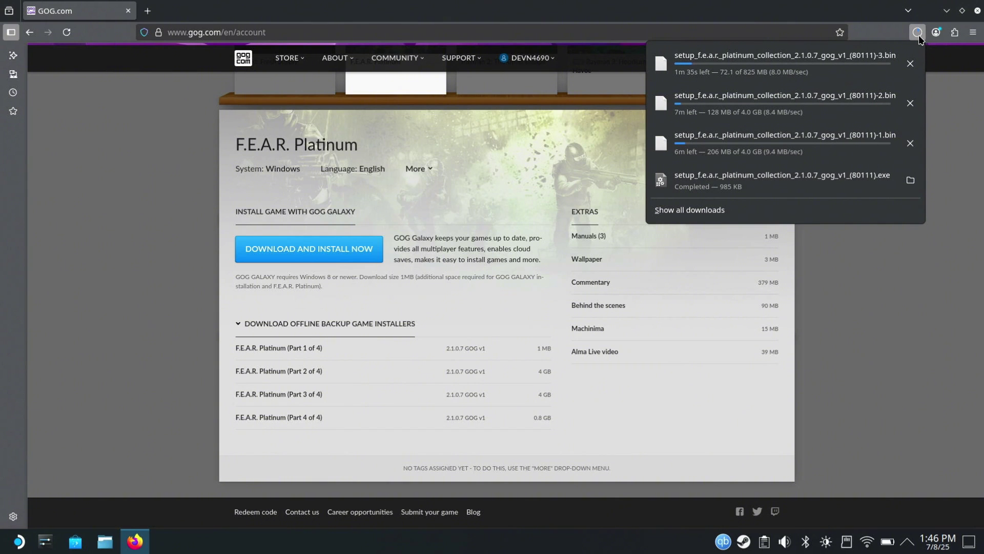
click(946, 11)
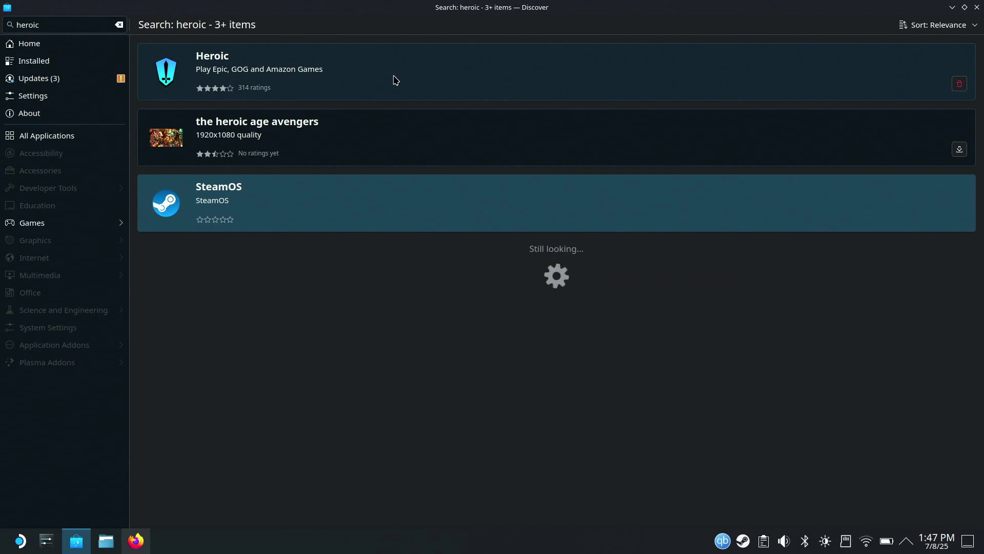
Select Heroic Games Launcher from the Discover 'heroic' search results.
click(396, 80)
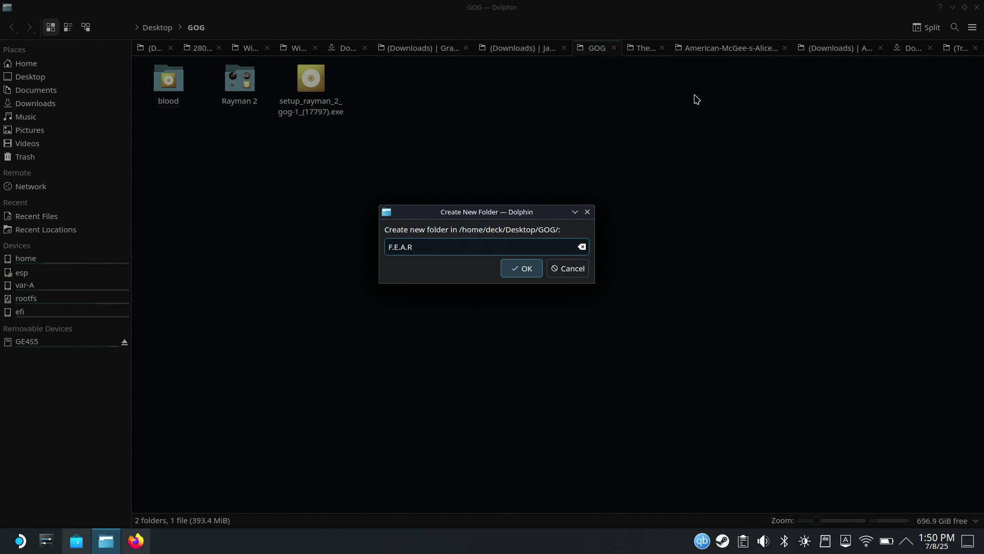
Confirm the new F.E.A.R folder in Desktop/GOG, then minimize Dolphin to view download progress.
click(532, 270)
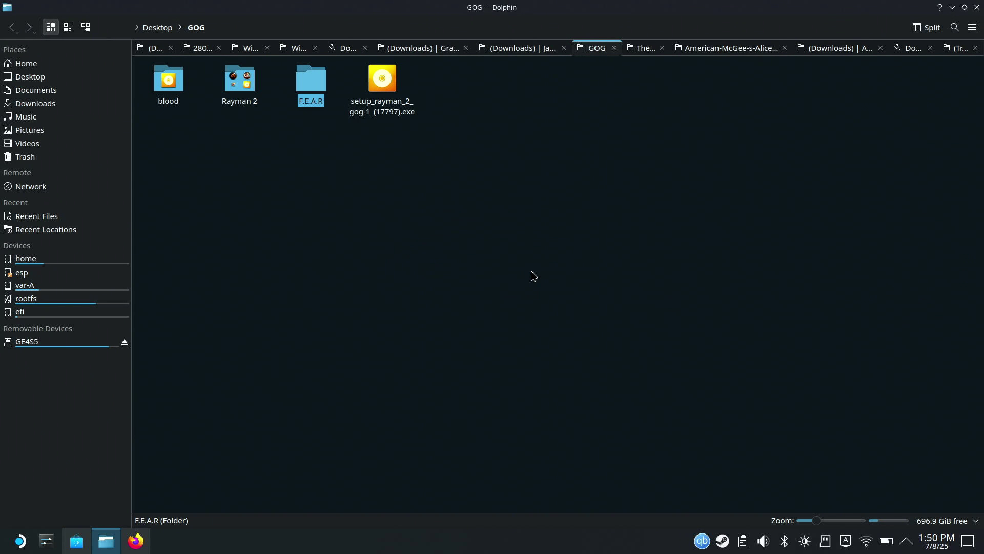
click(953, 7)
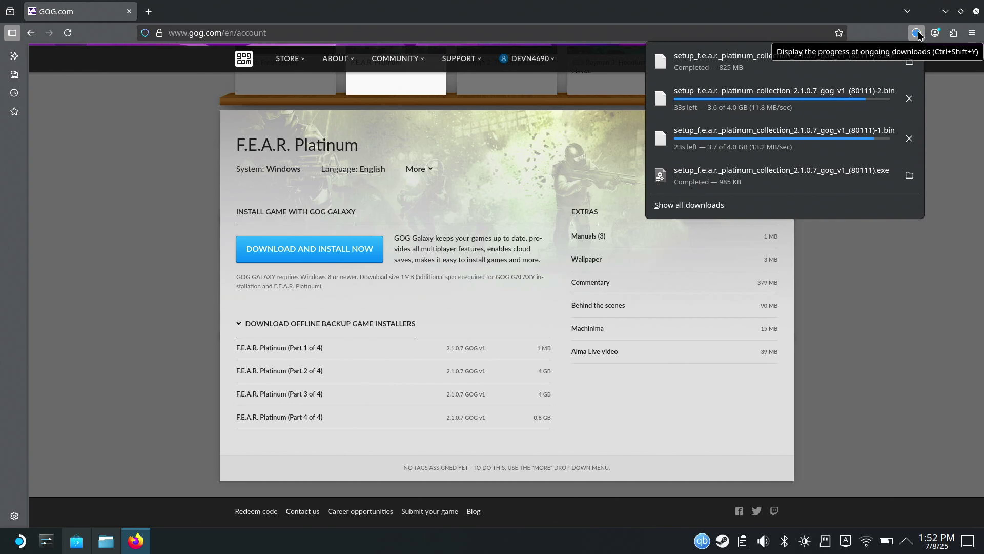
Move the F.E.A.R. setup .exe and its three .bin parts from Downloads into Desktop/GOG/F.E.A.R.
click(105, 540)
click(28, 103)
drag(423, 254, 744, 79)
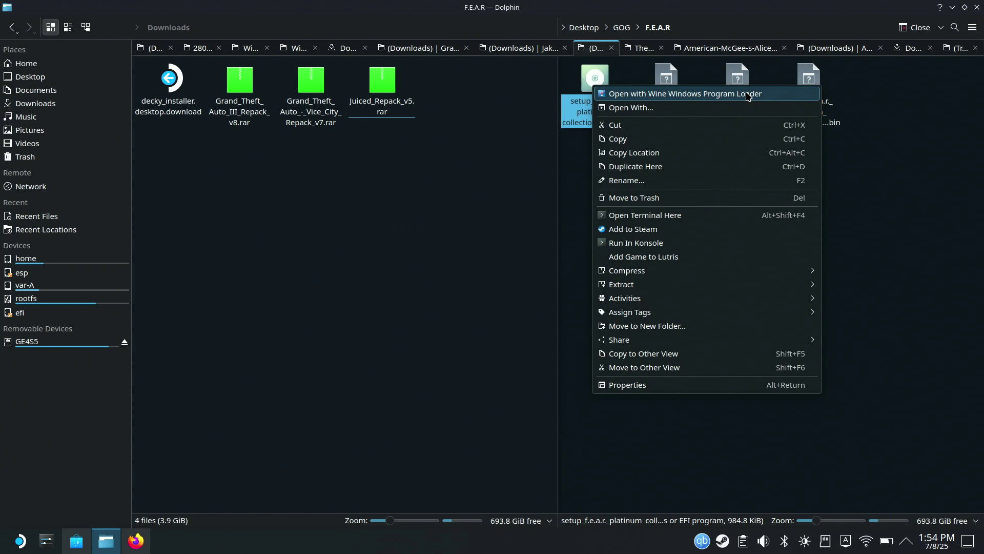
Verify in Discover that Wine 7.0 from Flathub is installed, then close Discover.
click(77, 542)
click(78, 542)
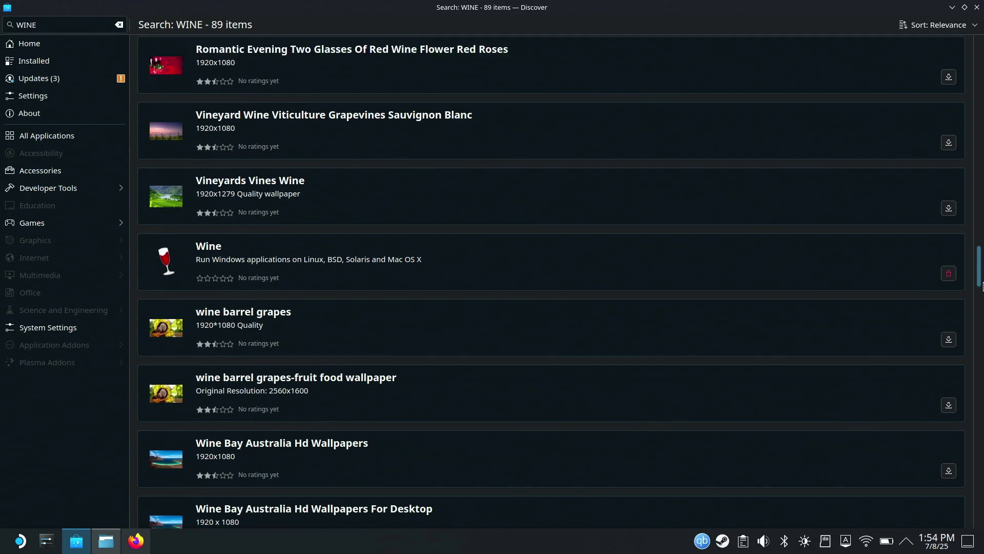
scroll(313, 244, down, 1)
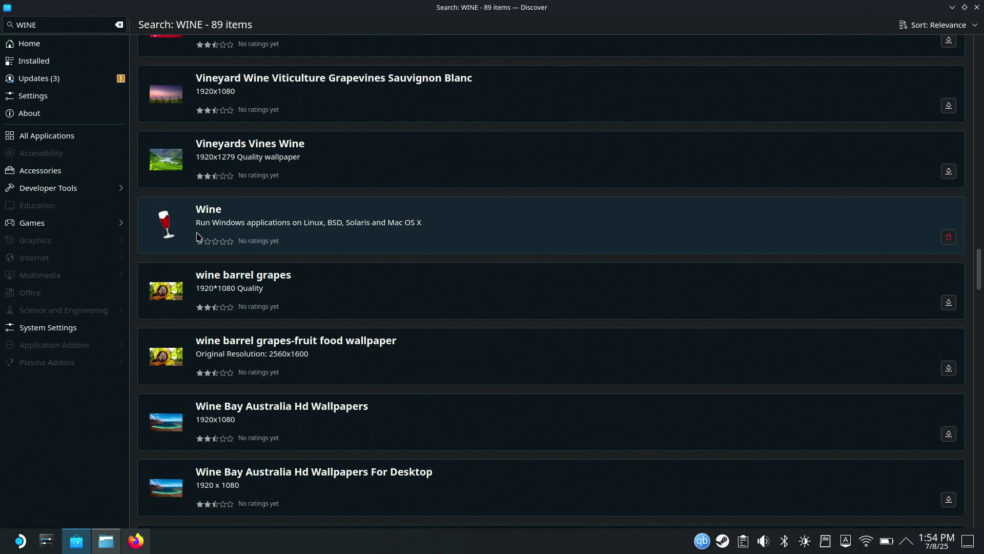
click(205, 215)
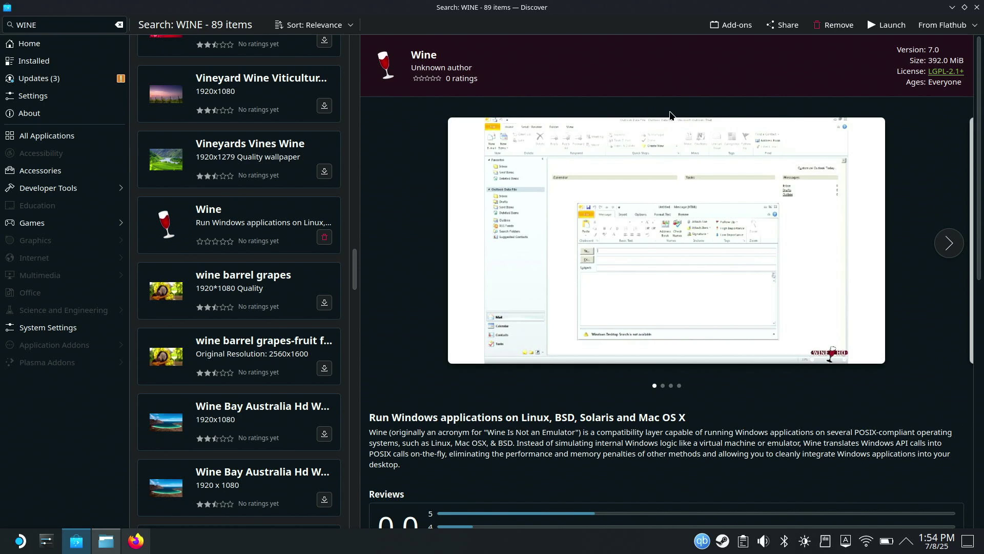
click(977, 8)
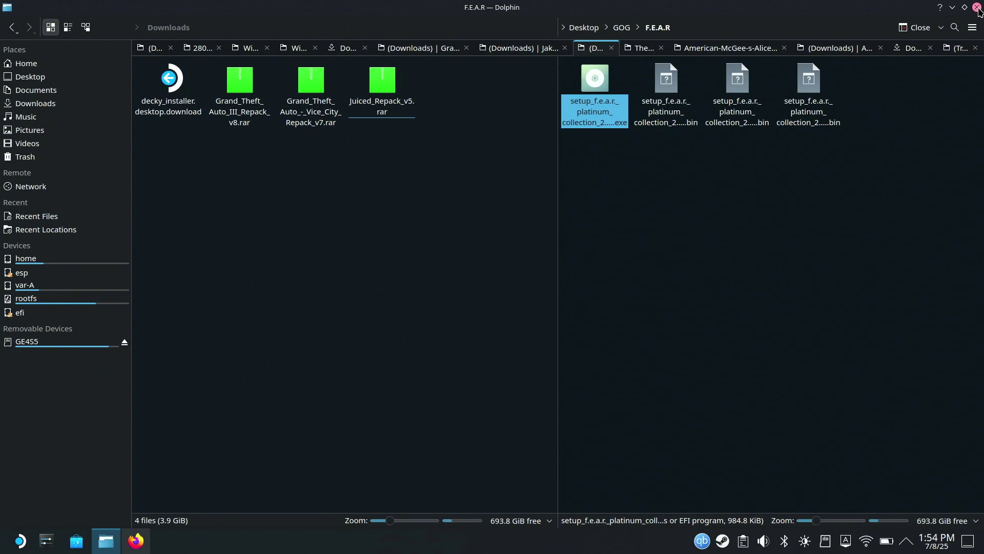
Install F.E.A.R. Platinum with Wine into GOG\F.E.A.R and exit the finished installer.
click(505, 289)
click(349, 360)
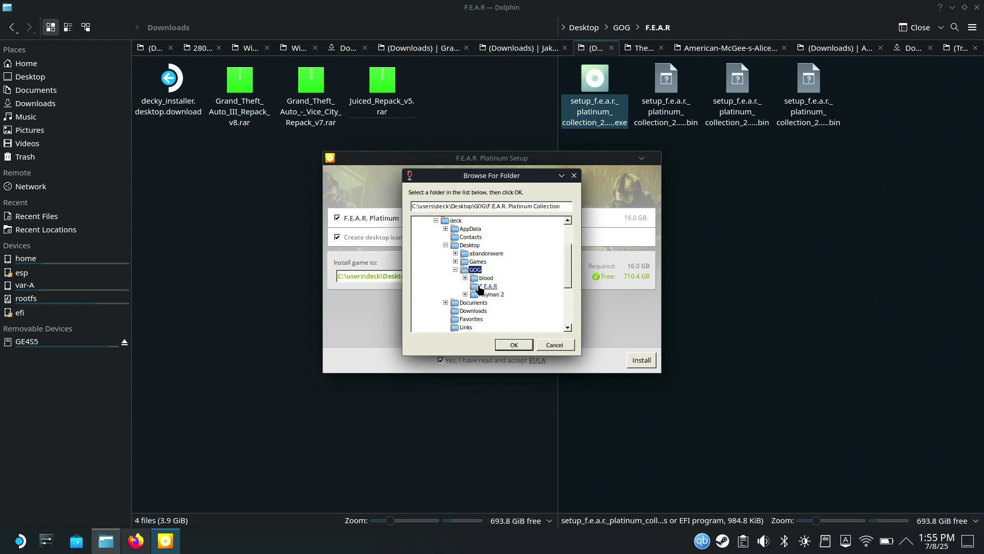
click(474, 287)
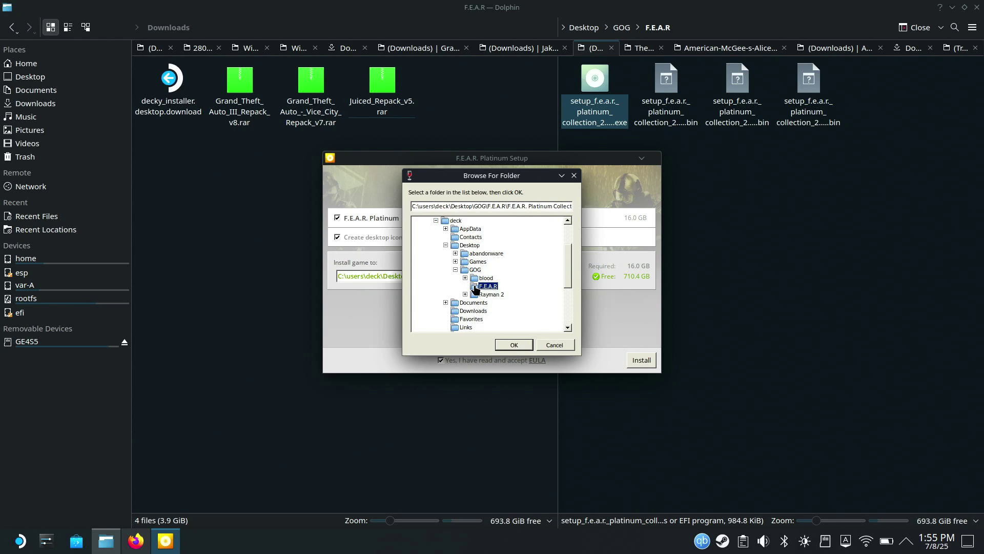
click(513, 345)
click(641, 360)
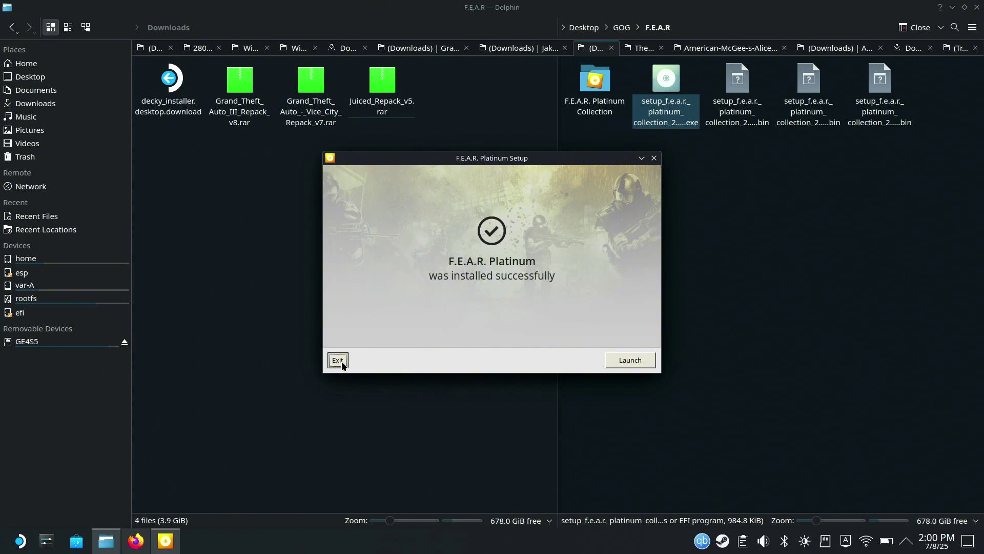
click(338, 360)
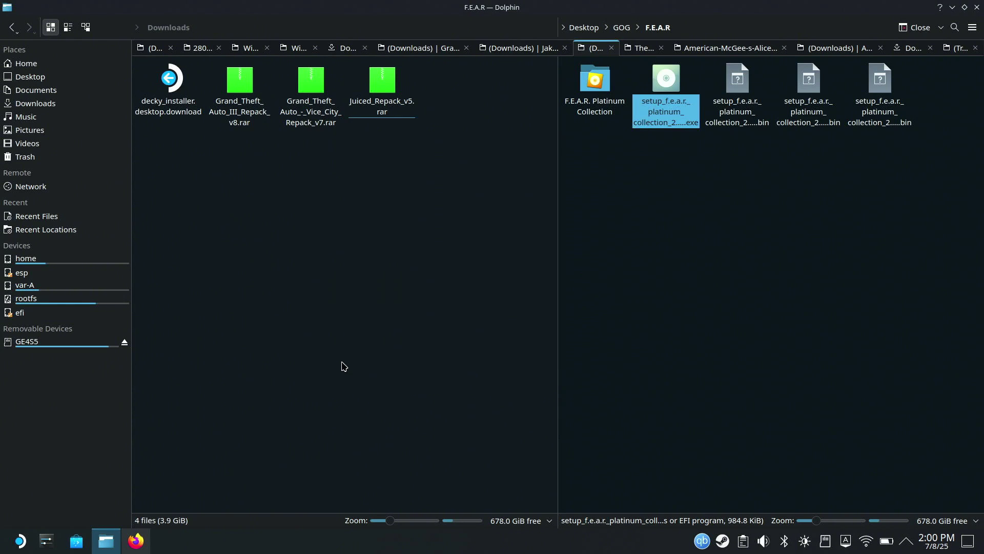
Run Config.exe with Wine and save a 1280 x 800 game resolution.
double_click(603, 87)
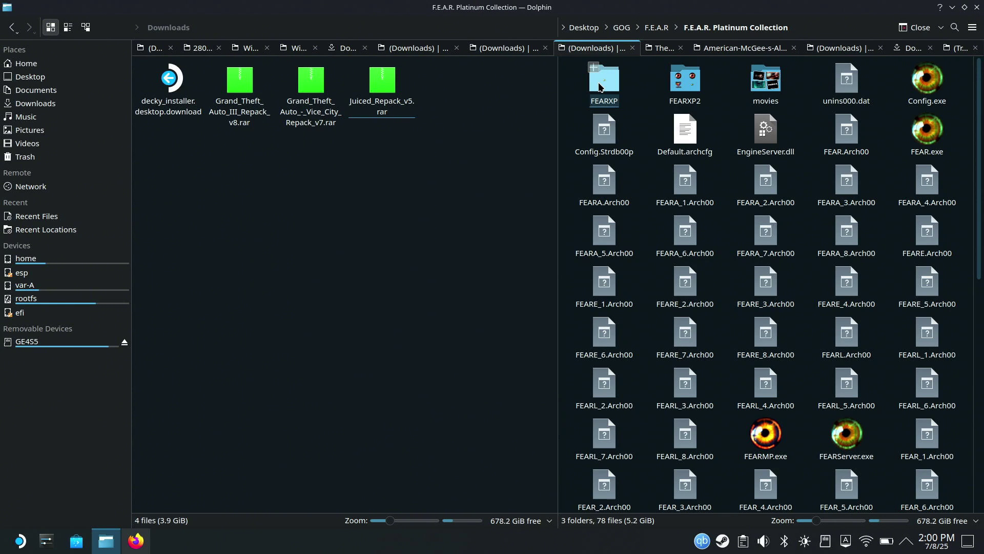
right_click(928, 87)
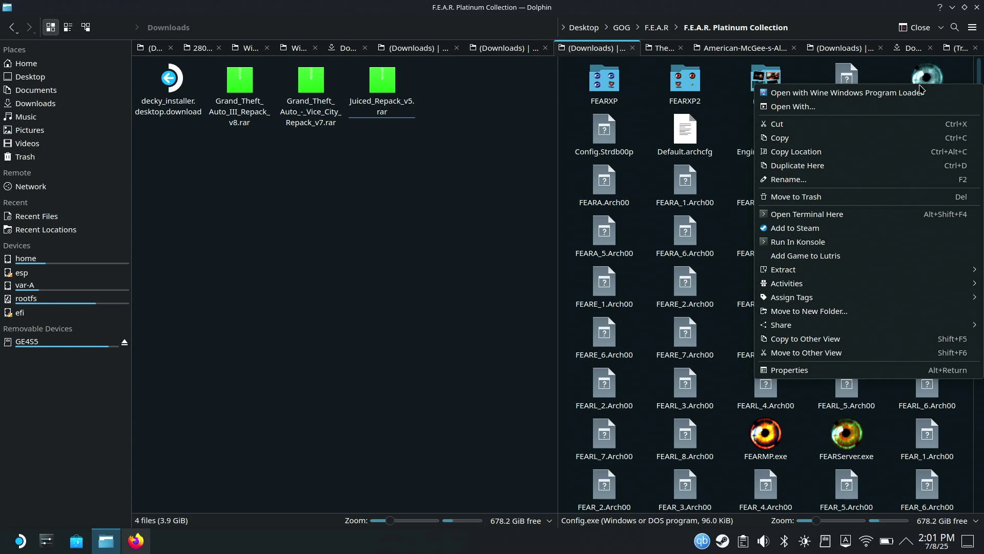
click(894, 95)
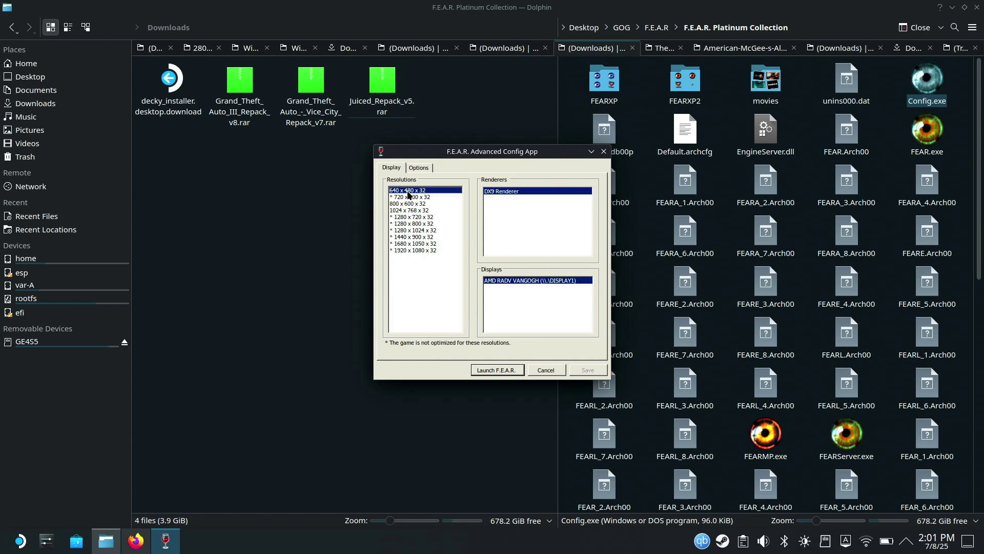
click(407, 224)
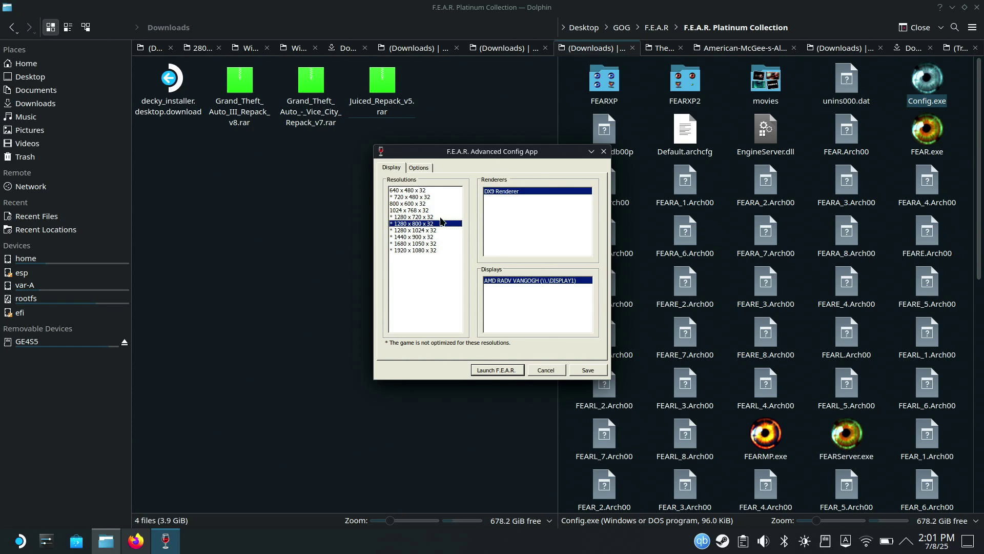
click(420, 168)
click(392, 168)
click(590, 370)
Add FEAR.exe to the Steam library and minimize Dolphin to show the desktop.
right_click(928, 137)
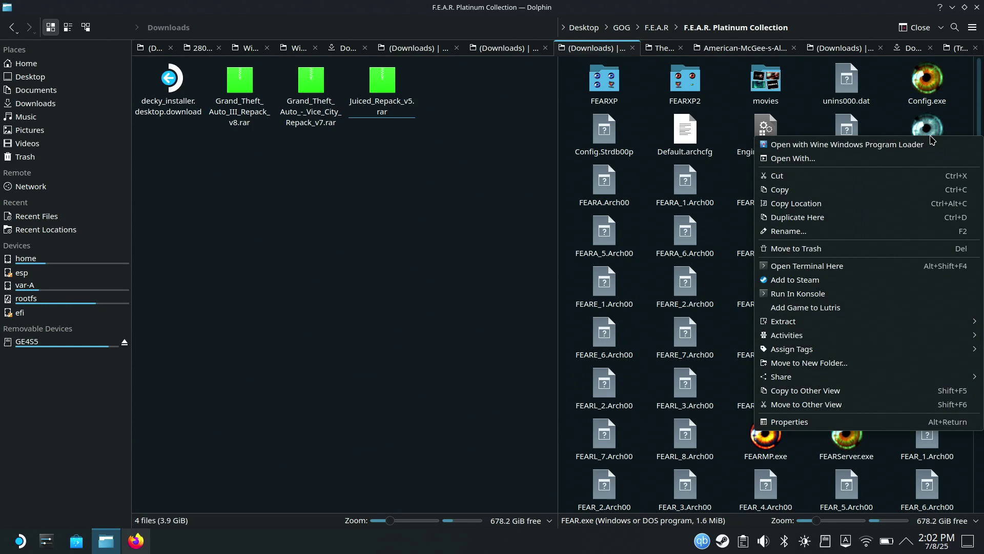
click(815, 280)
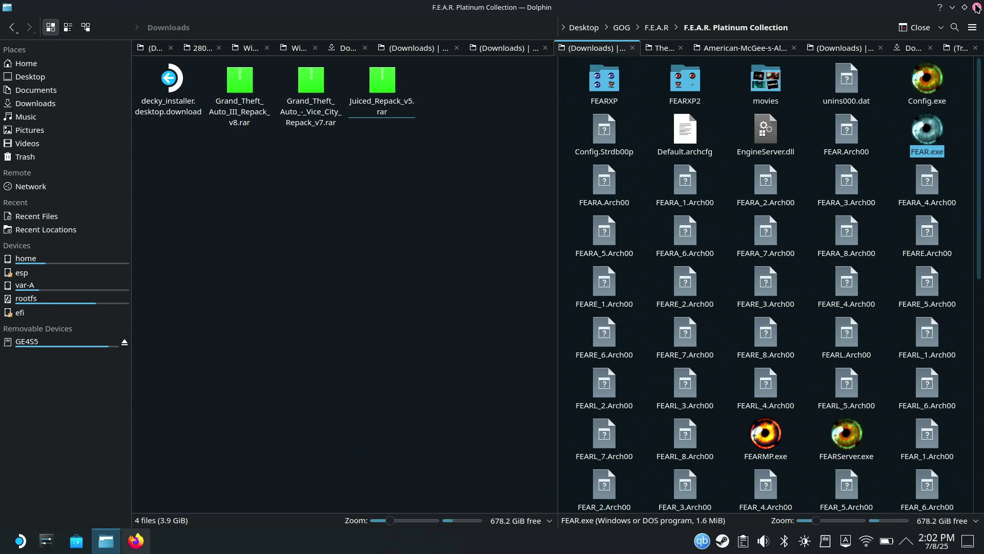
click(953, 8)
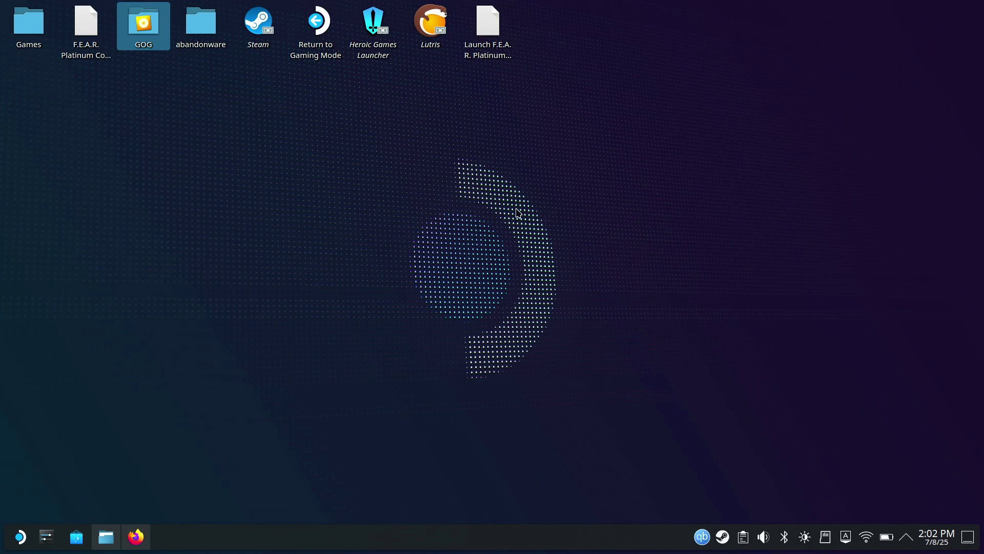
Open the Decky Loader website decky.xyz in Firefox and scroll through its page.
click(138, 536)
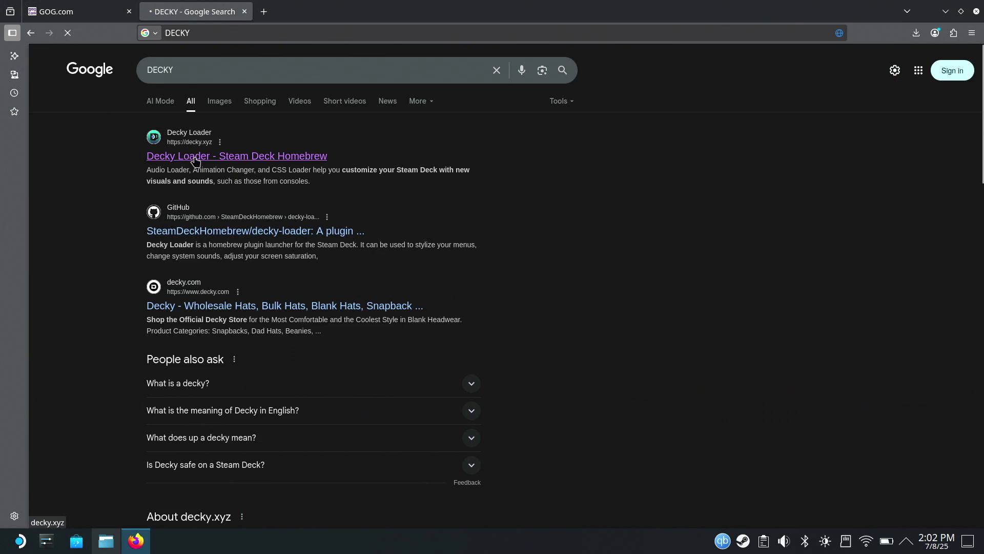
click(194, 158)
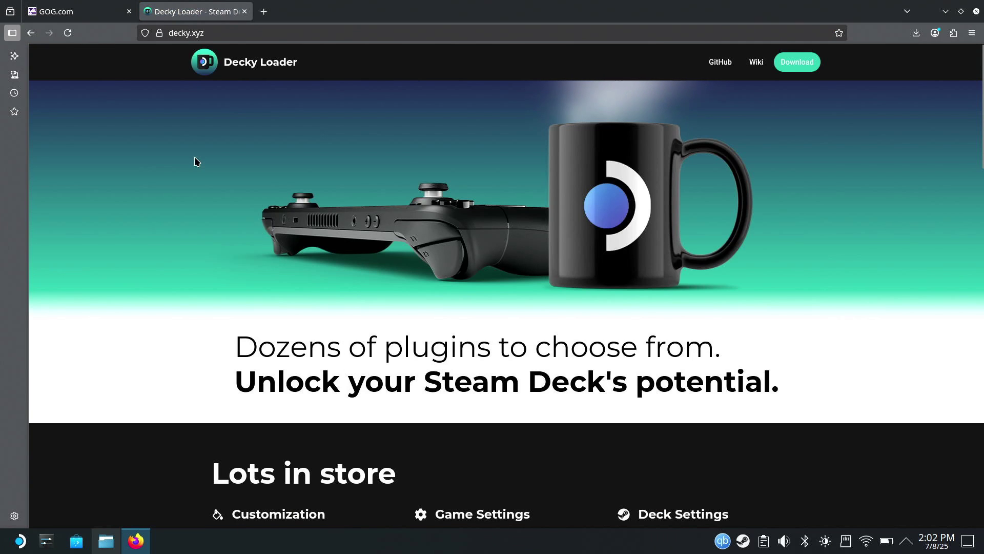
mouse_move(982, 128)
mouse_down()
mouse_move(982, 480)
mouse_move(982, 128)
mouse_up()
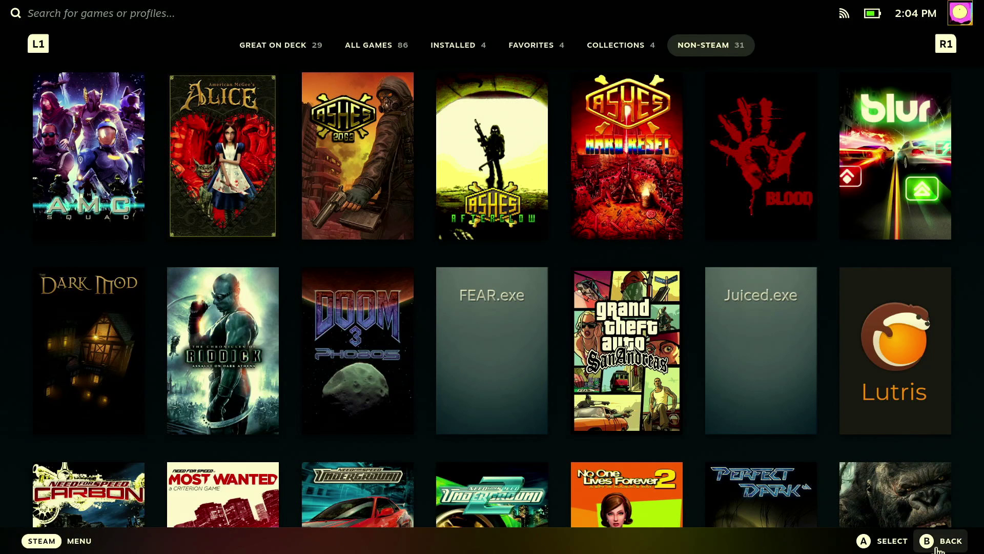
Open the Decky plugin store from the Quick Access Decky tab.
key(ctrl+2)
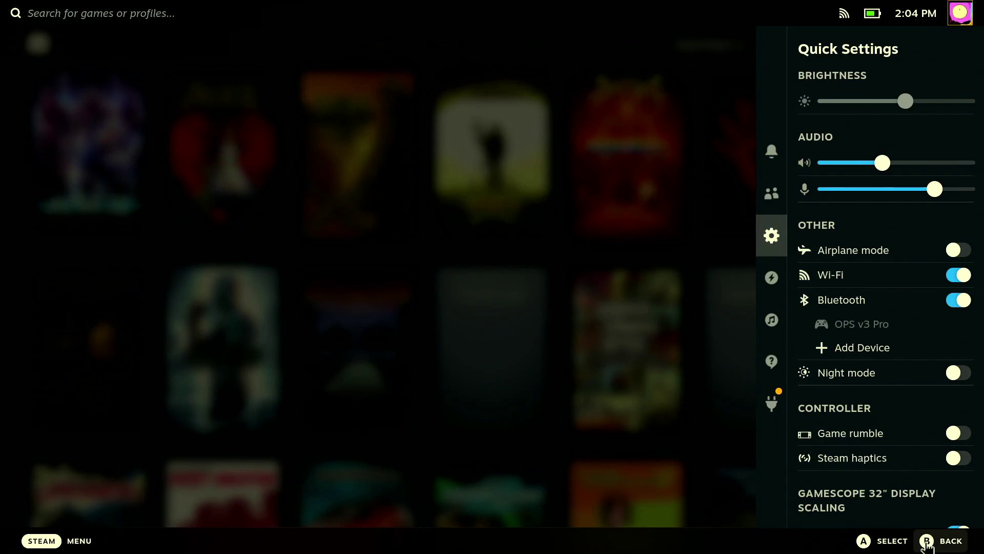
click(771, 408)
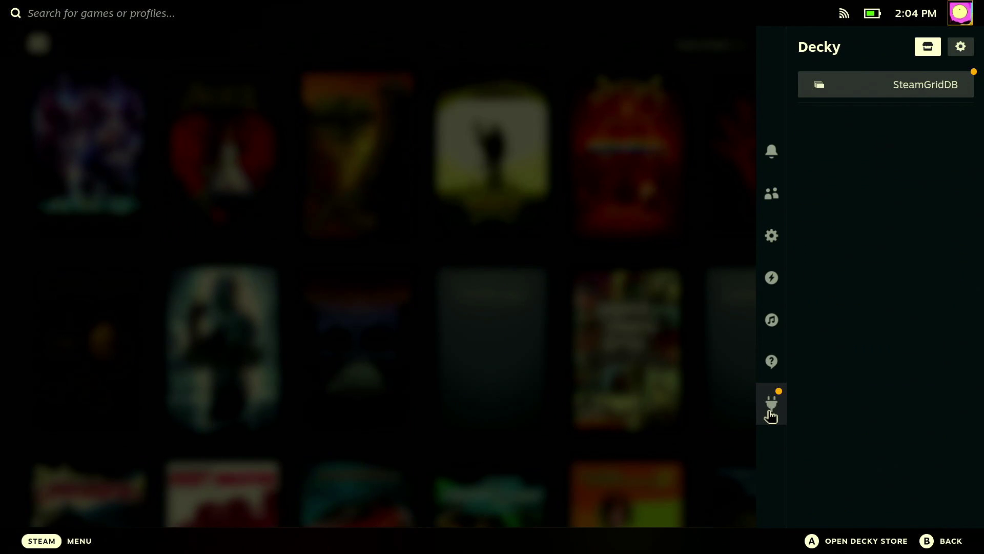
click(968, 82)
click(814, 48)
click(929, 48)
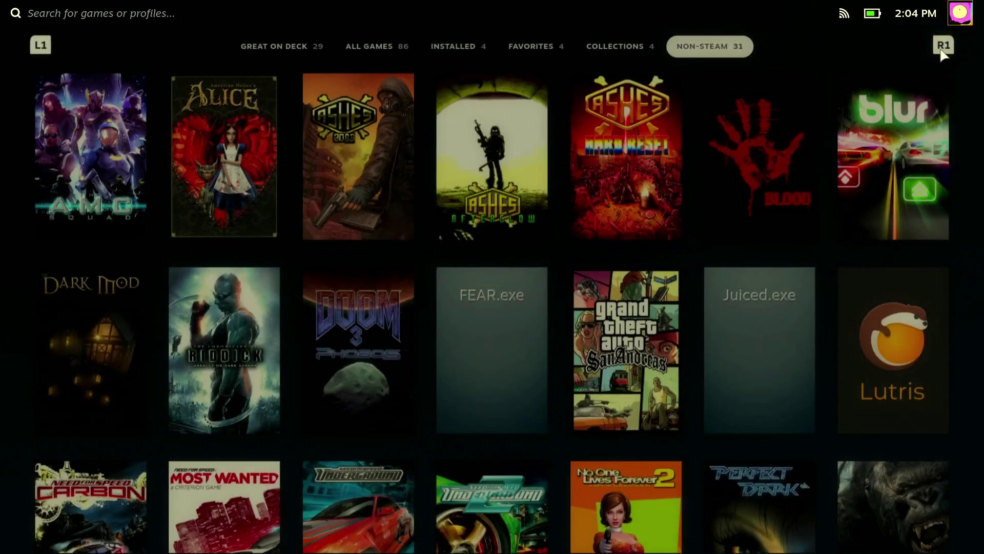
Search 'grid', update SteamGridDB to version 1.6.0, and open the FEAR.exe game page.
click(160, 145)
text(grid)
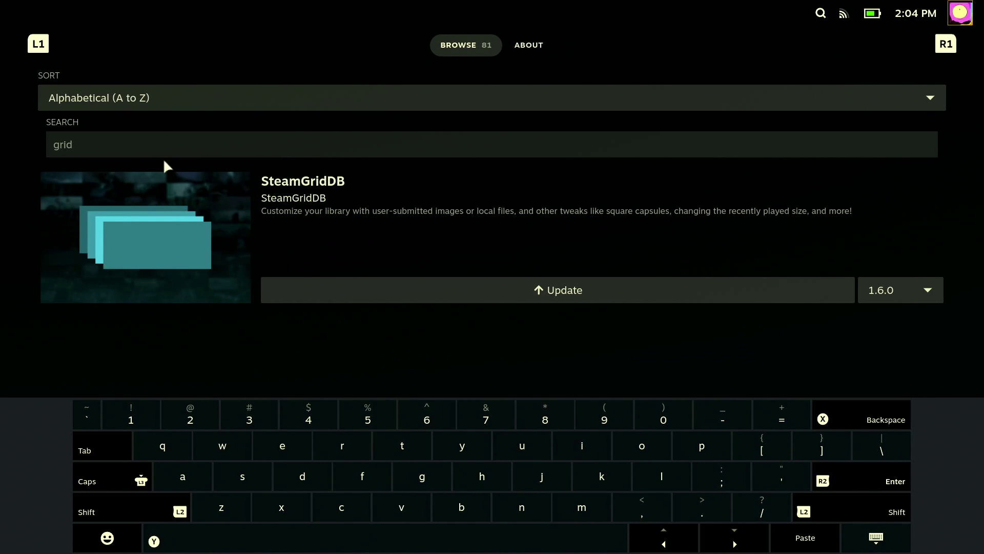
click(413, 294)
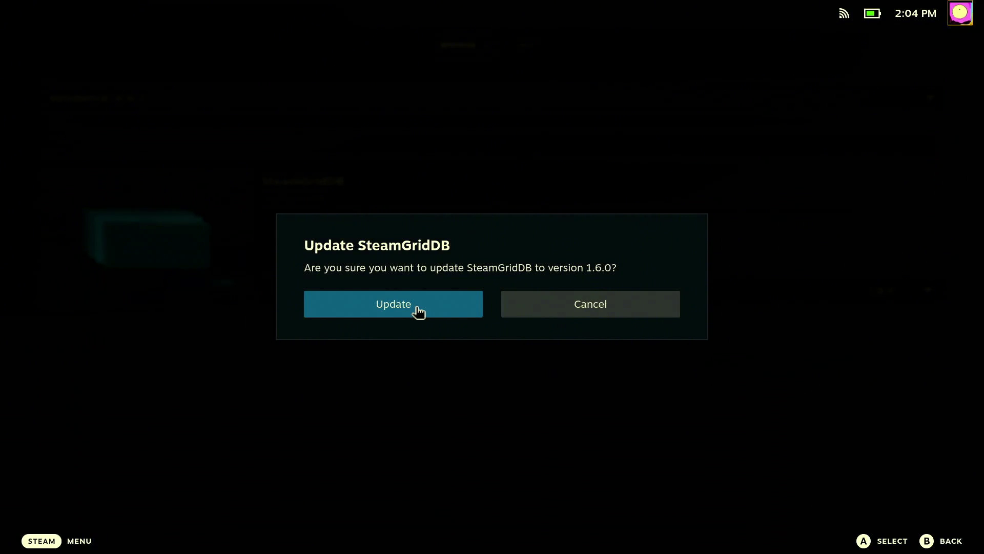
click(409, 309)
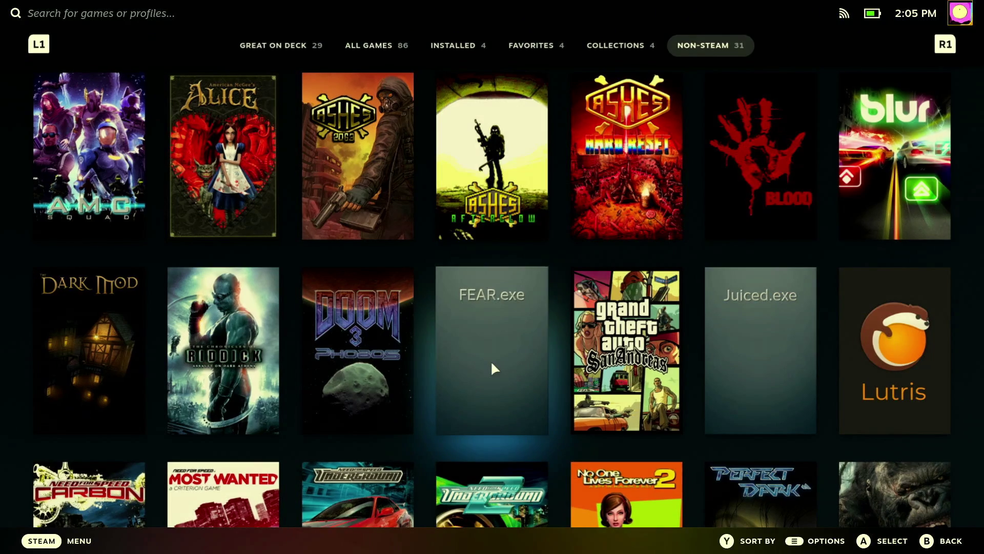
click(490, 360)
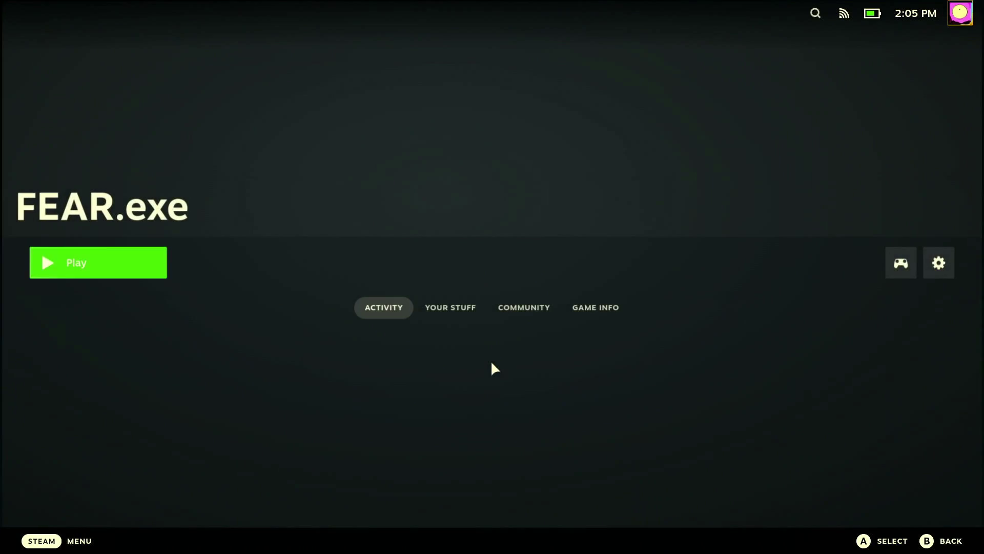
Rename the FEAR.exe shortcut to F.E.A.R in Properties and bring up its artwork picker.
right_click(492, 367)
click(501, 329)
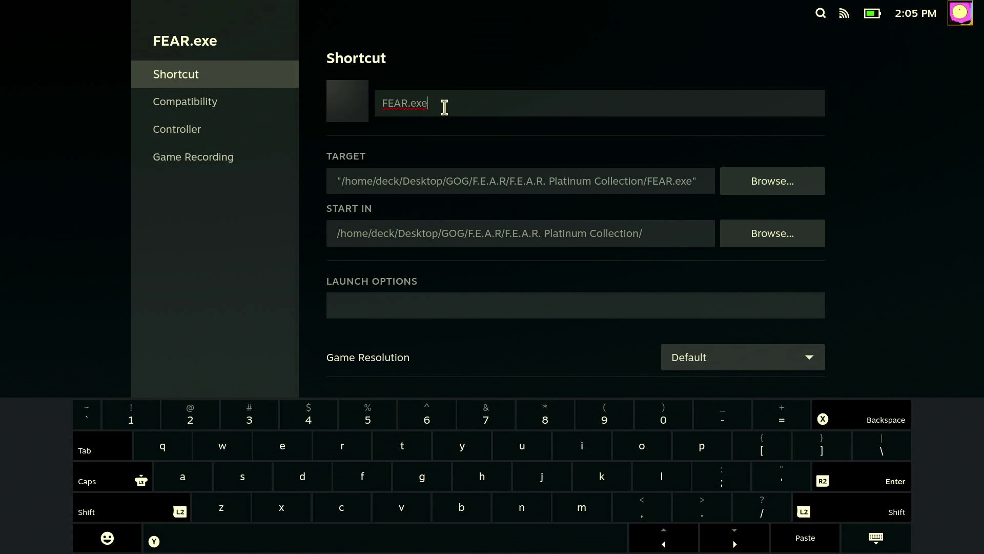
key(BackSpace)
key(Left)
key(Left)
key(Left)
text(.E.)
key(Right)
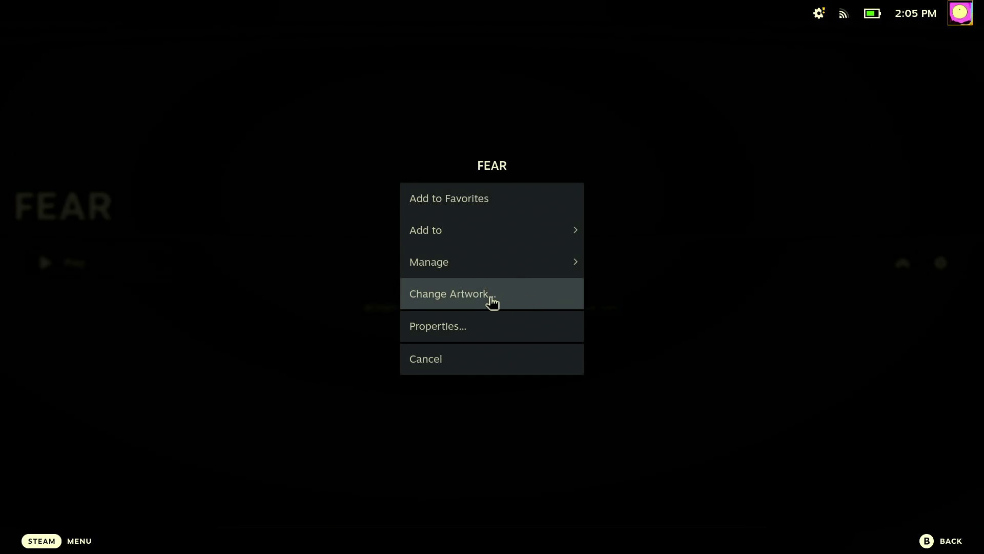
click(492, 302)
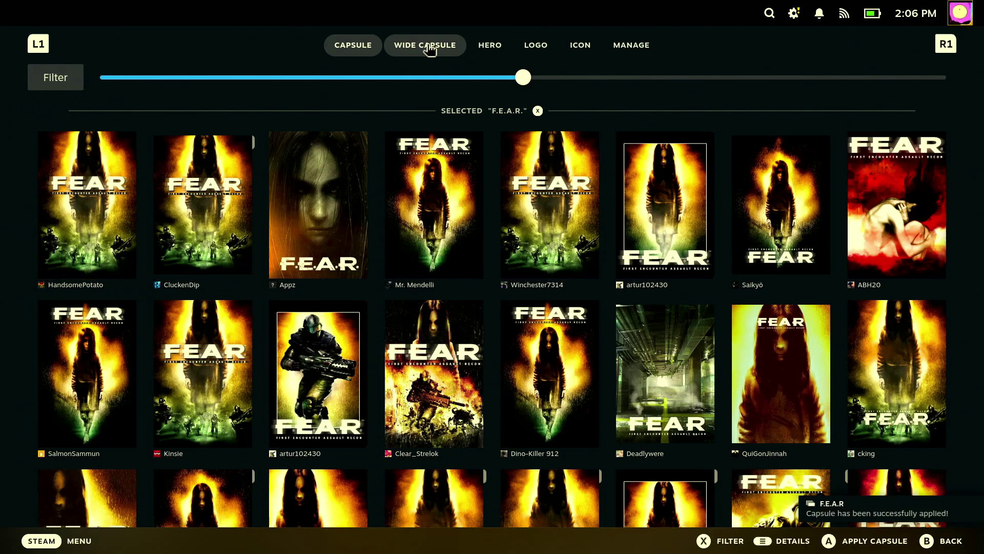
Choose Wide Capsule artwork for F.E.A.R., return to its game page and launch it.
click(427, 48)
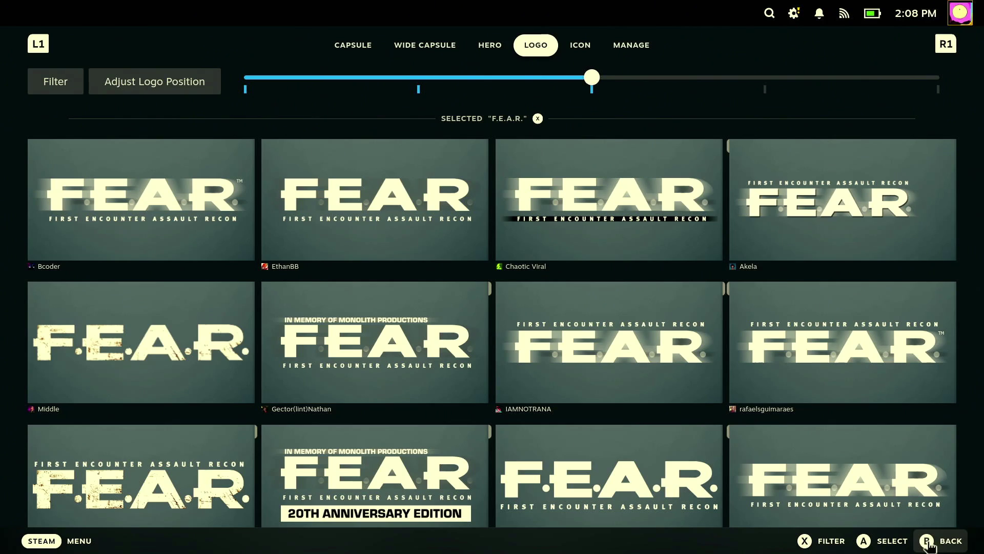
click(929, 544)
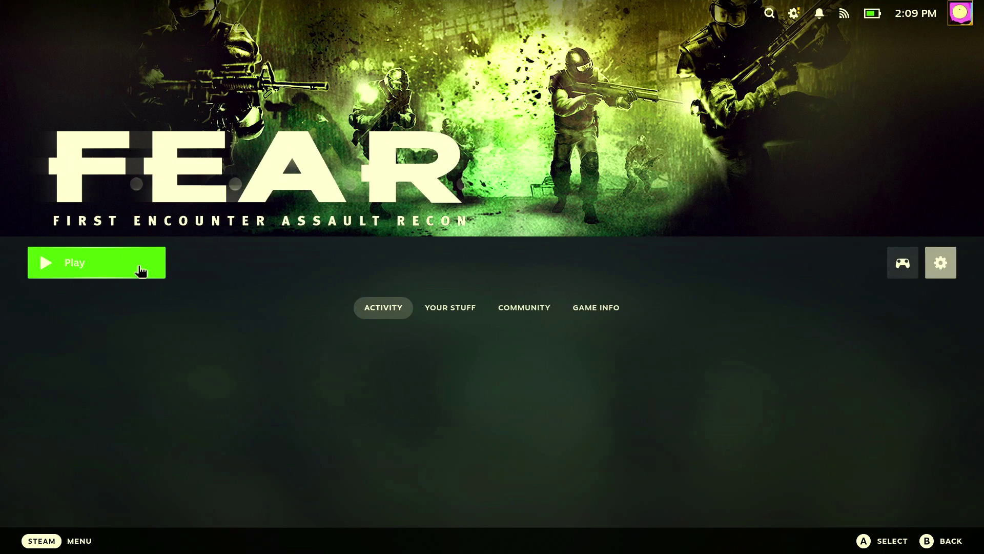
click(138, 272)
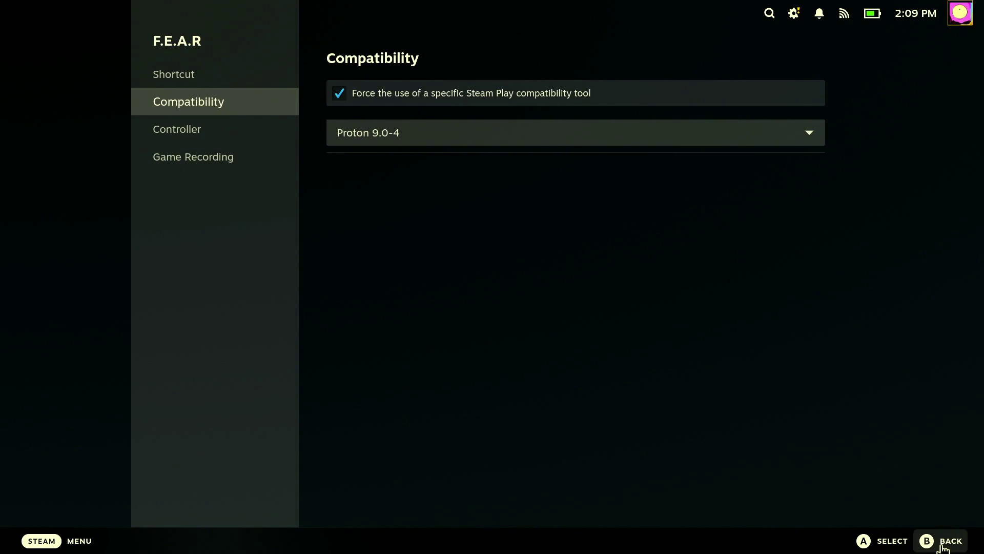
Leave the Proton 8.0-5 compatibility settings and launch F.E.A.R. from its game page.
click(943, 545)
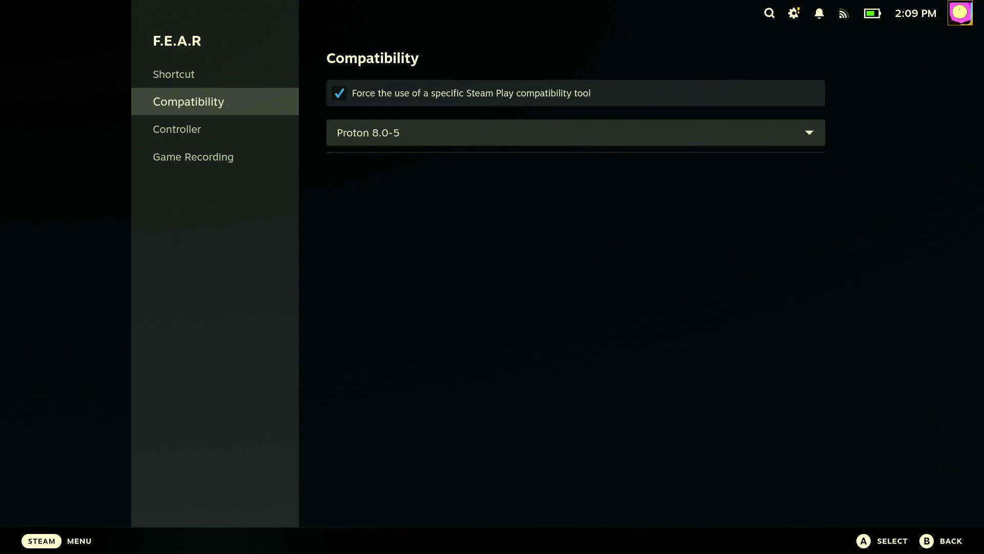
key(Escape)
click(96, 266)
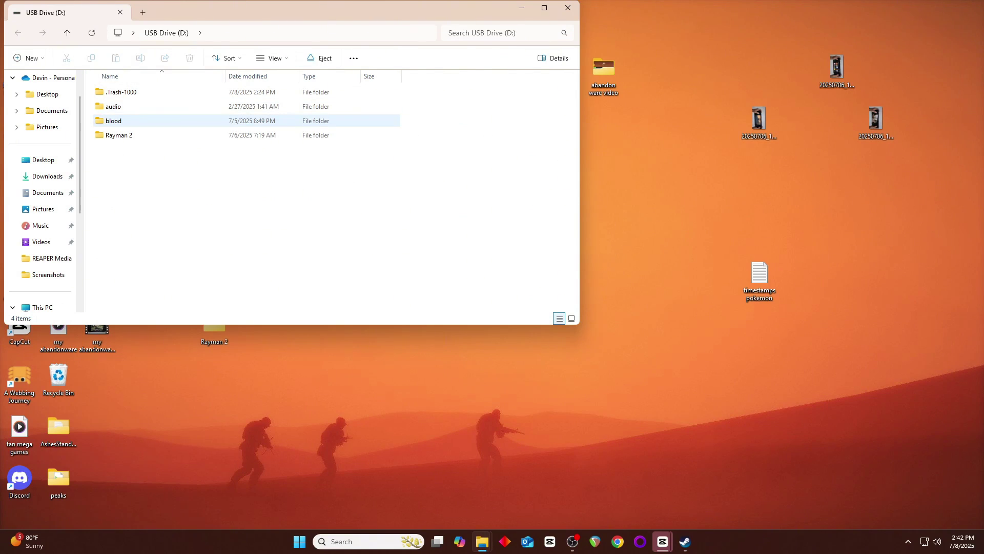
Copy the blood folder from USB Drive (D:) onto the Windows desktop.
drag(154, 121, 728, 410)
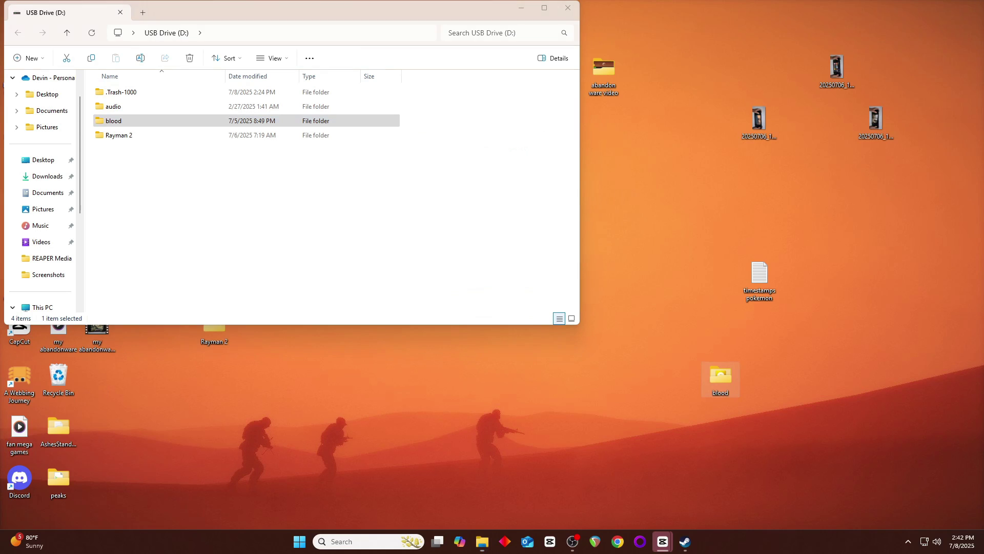
Open the desktop blood folder's Blood - Fresh Supply subfolder and run anuket_x64.
key(Return)
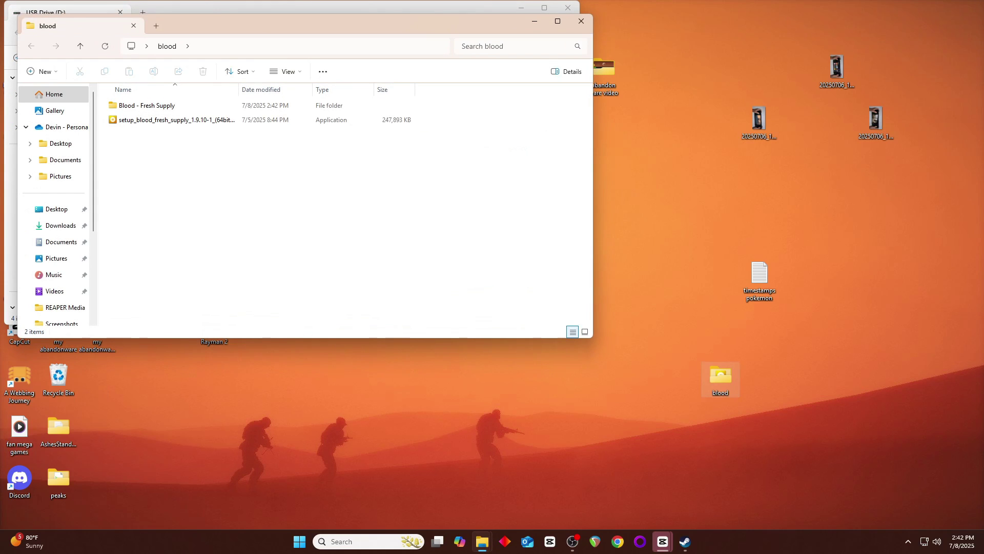
double_click(146, 105)
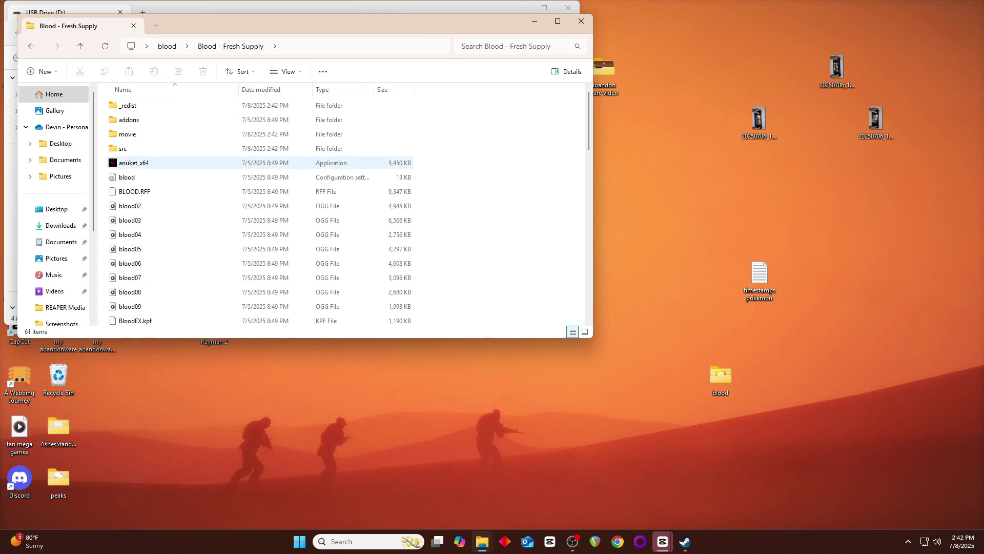
double_click(133, 163)
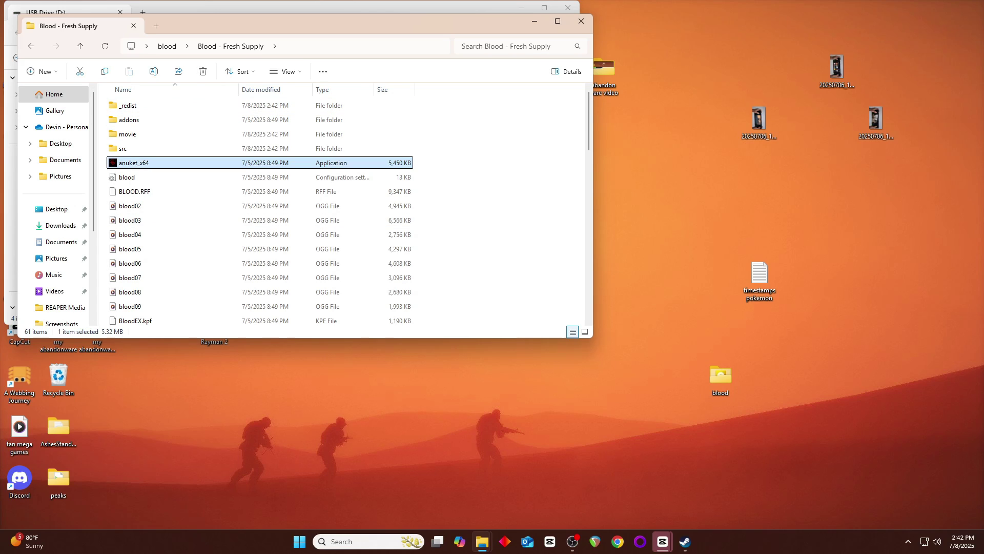